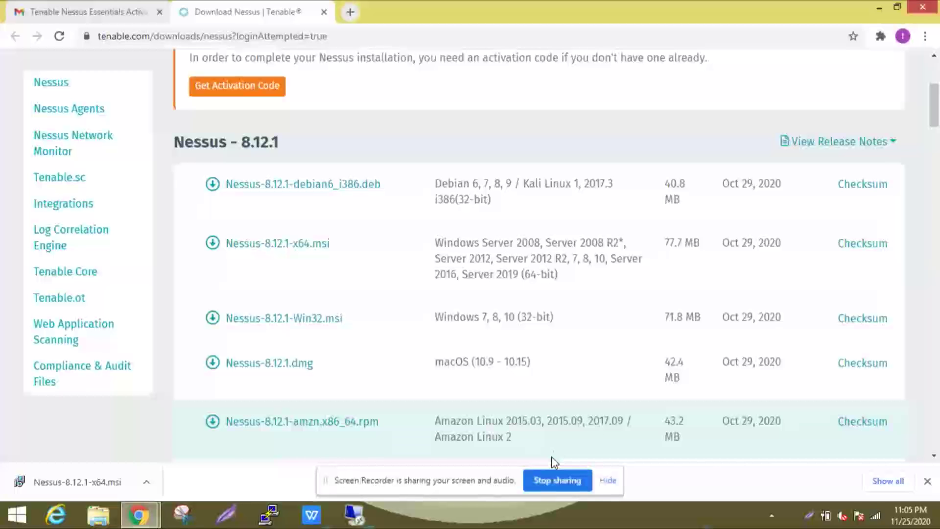
Step: Select the downloaded 64-bit Windows Nessus 8.12.1 x64.msi installer in Chrome's download bar
click(607, 481)
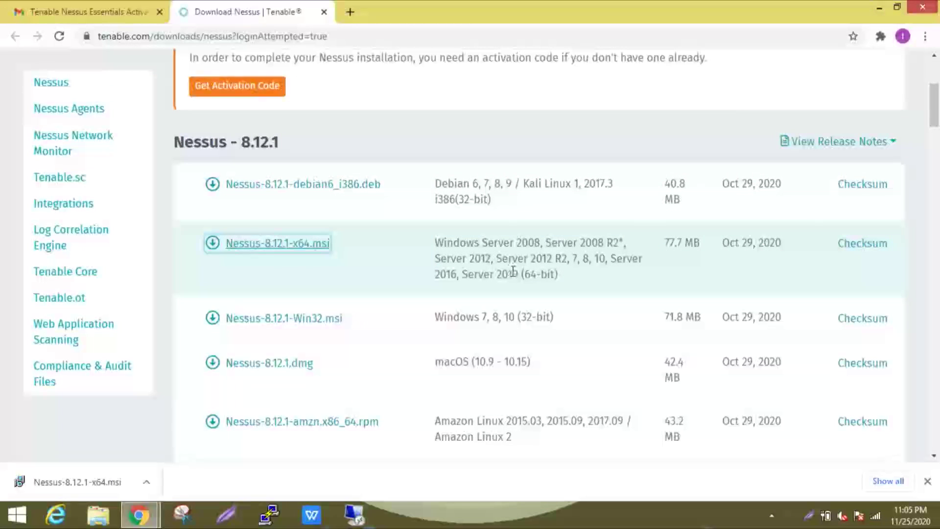
drag(522, 274, 558, 274)
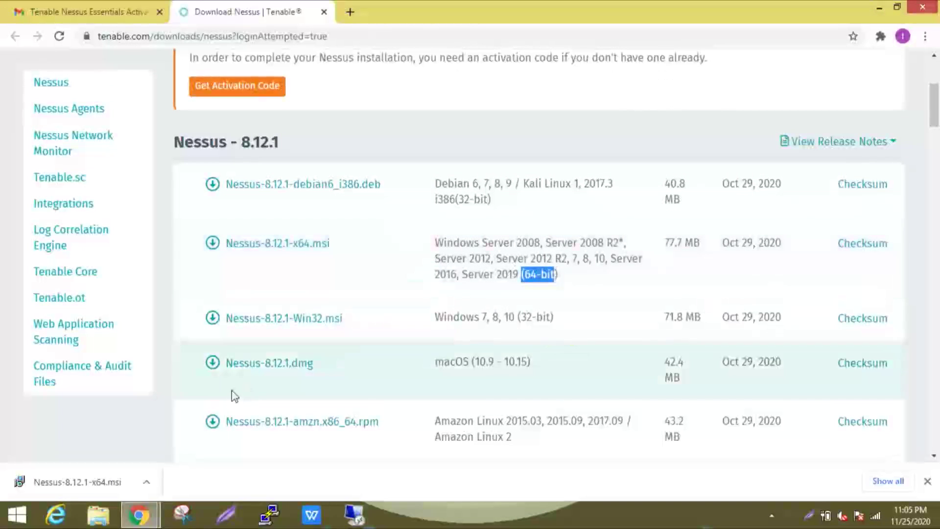
Step: Run the installer, accept the license, keep C:\Program Files\Tenable\Nessus\ and install
click(93, 487)
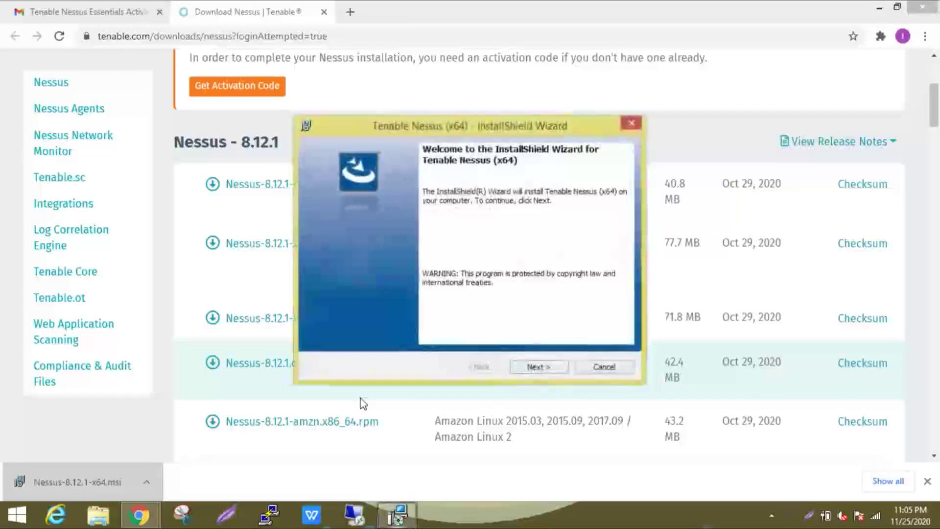
click(541, 368)
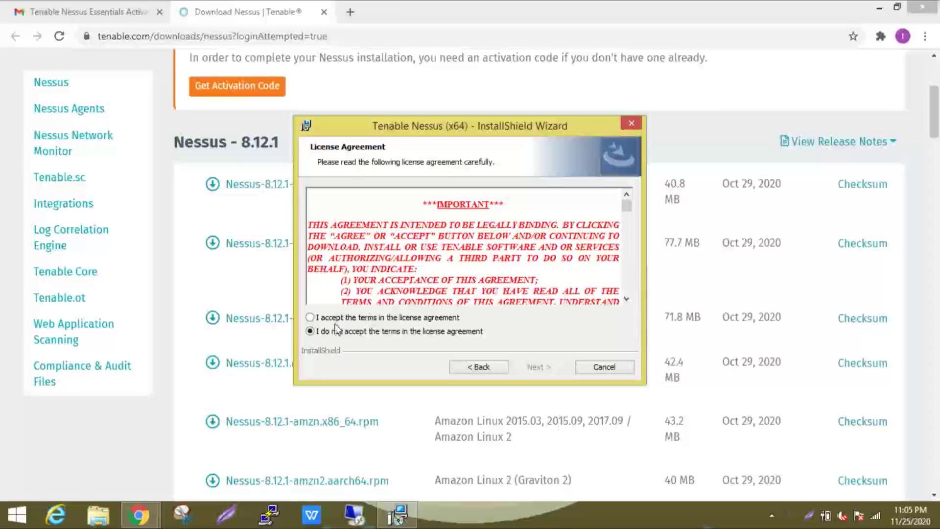
click(311, 318)
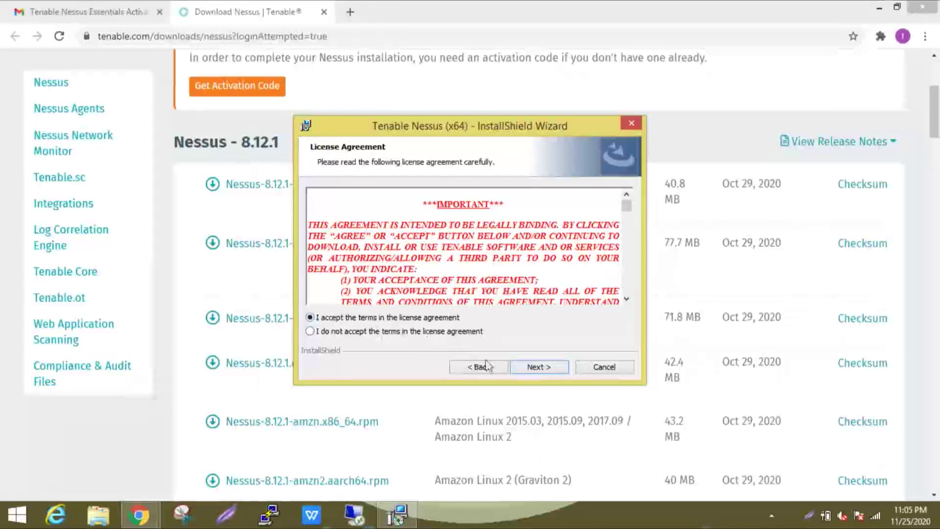
click(538, 370)
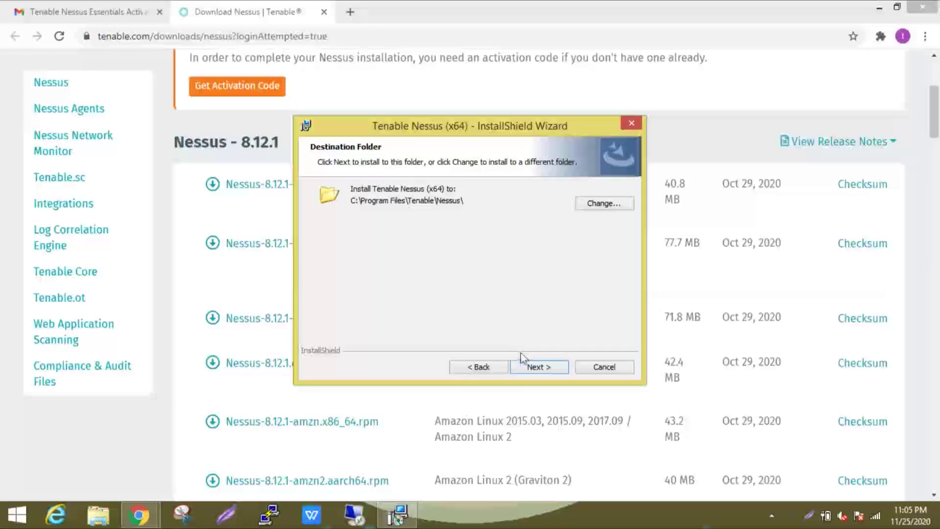
click(534, 369)
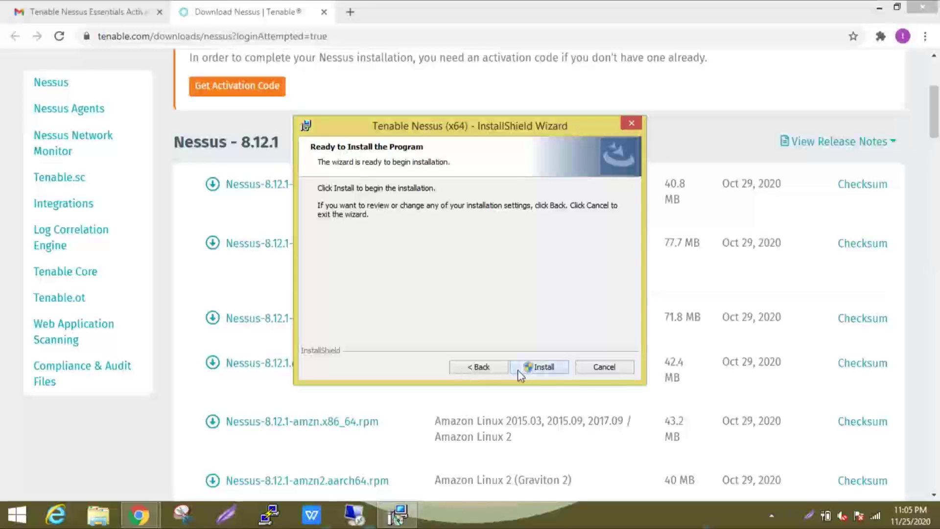
click(518, 371)
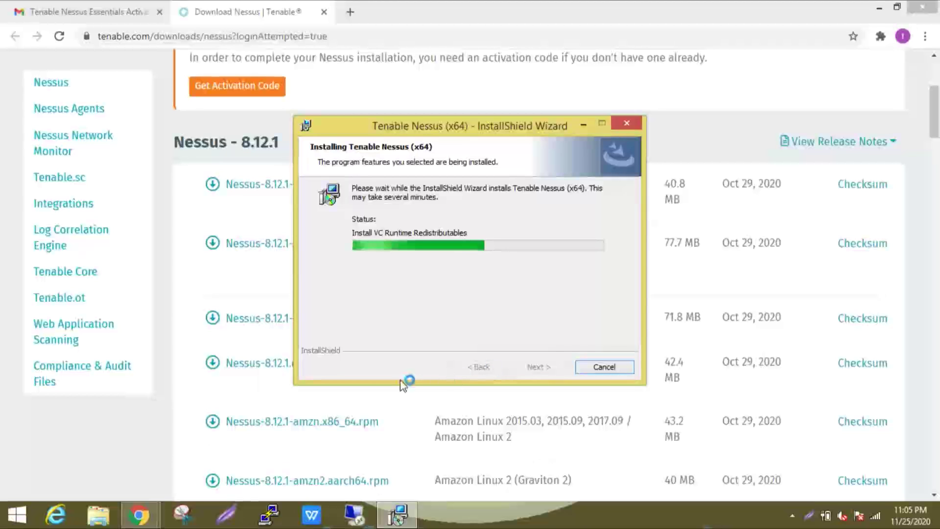
click(413, 410)
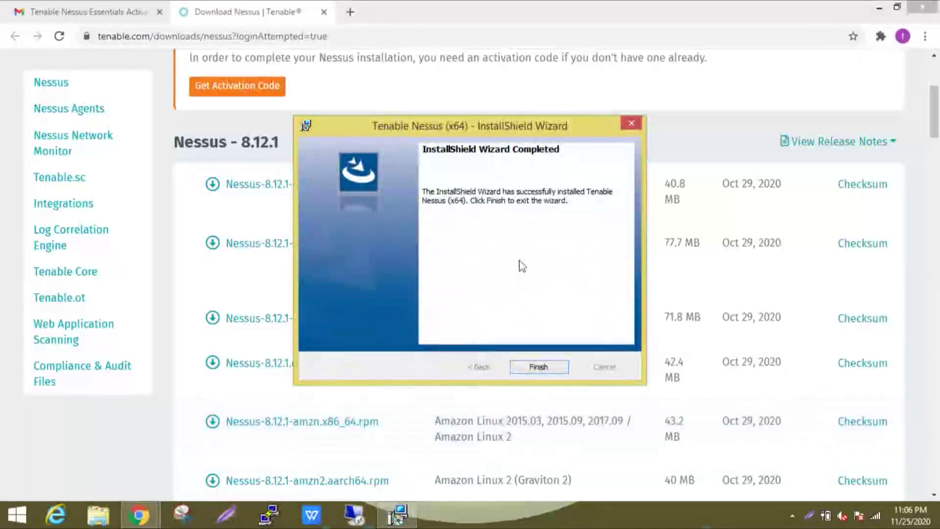
Step: Finish the wizard and connect via SSL to the local Nessus page at localhost:8834
click(518, 371)
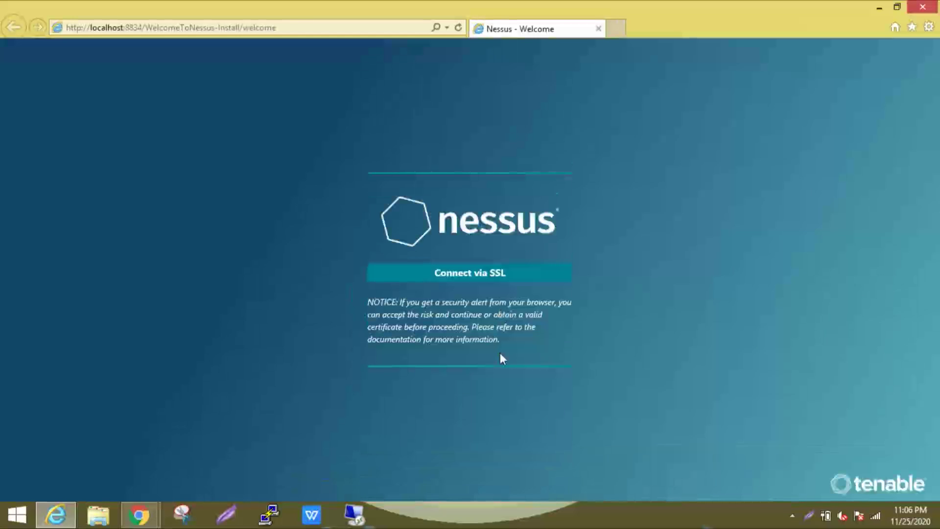
click(410, 284)
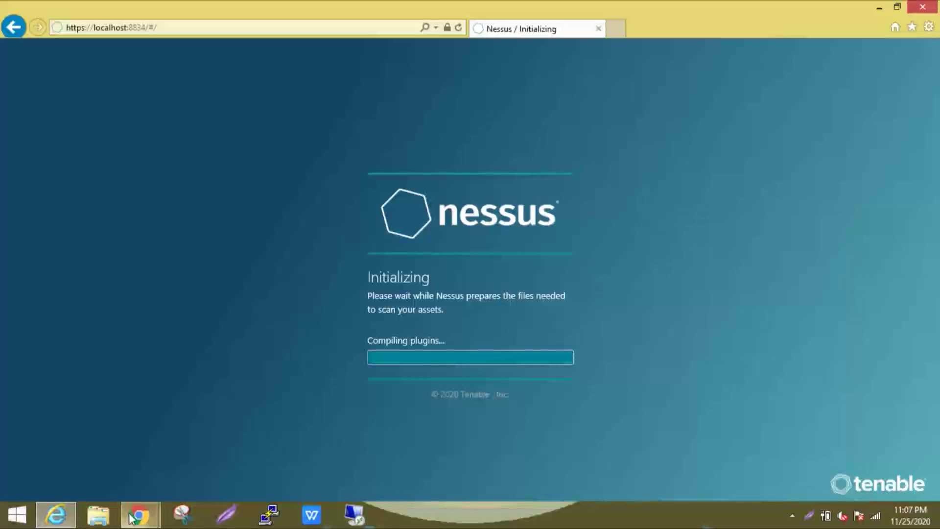
mouse_move(139, 516)
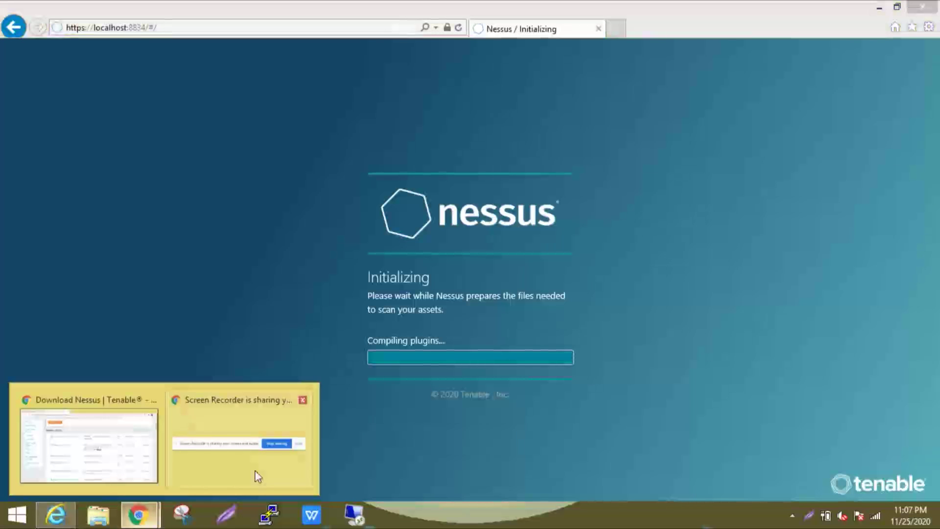
click(256, 476)
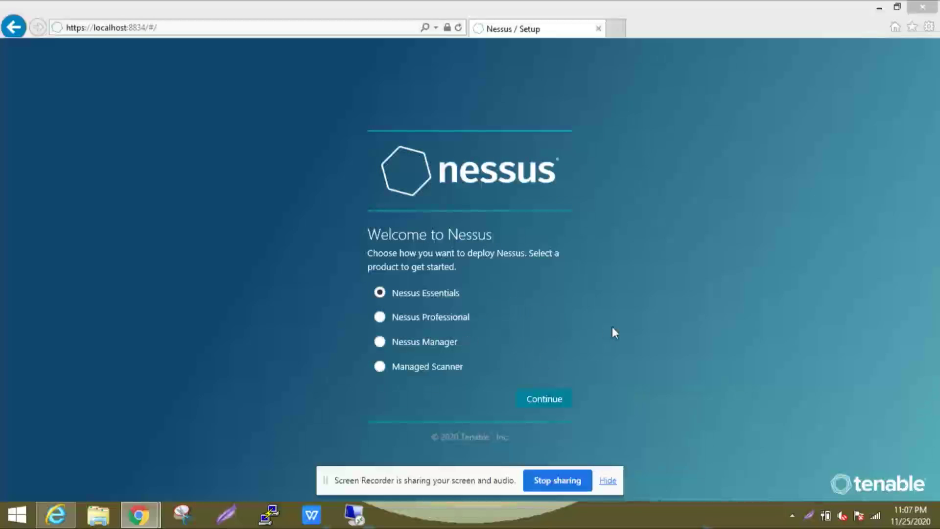
Step: Choose Nessus Essentials, fill first name, last name and email in the activation form, then skip
click(607, 480)
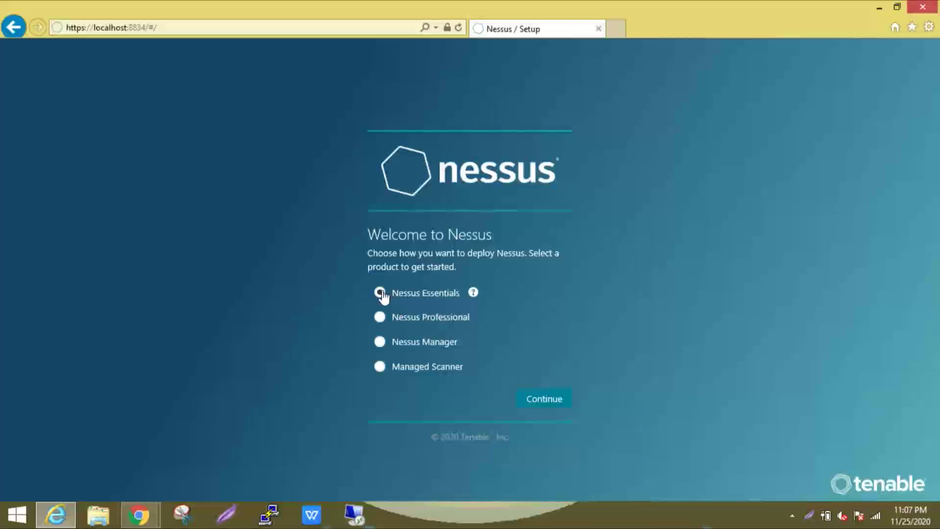
click(540, 400)
click(409, 332)
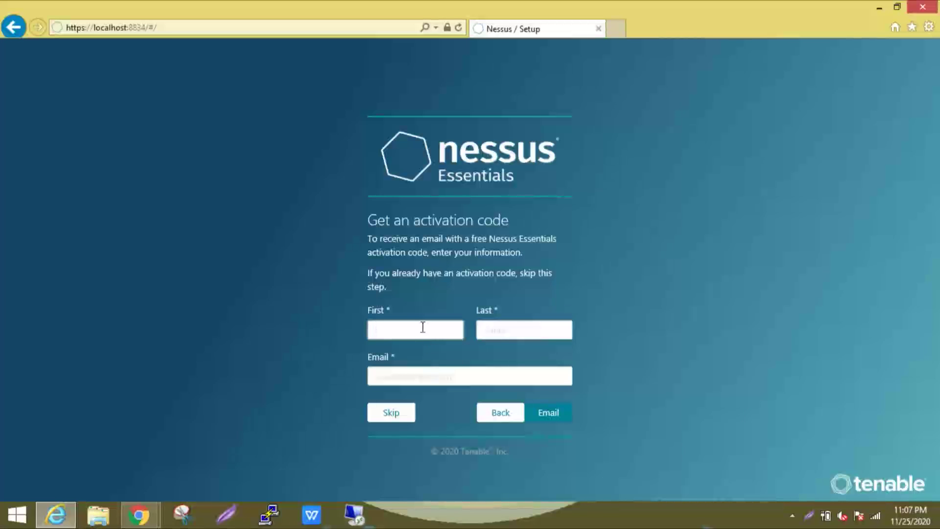
text(est)
click(504, 333)
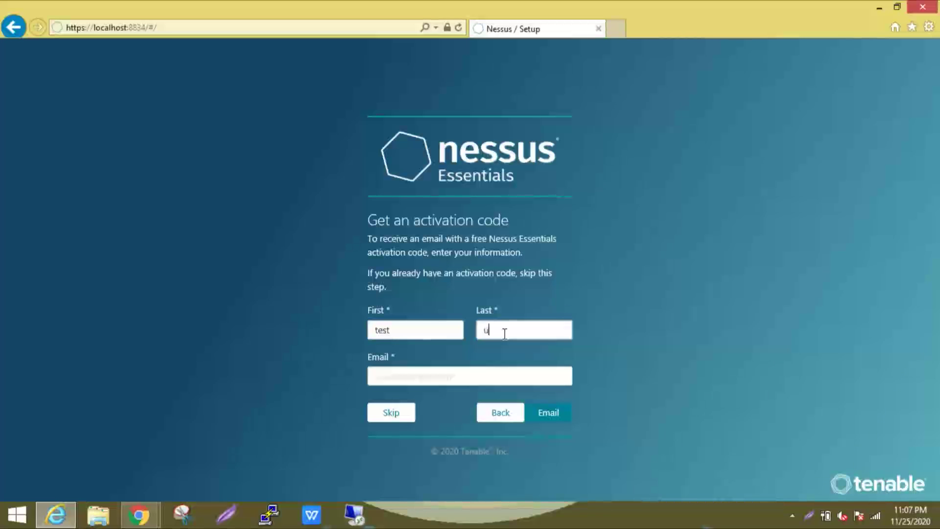
text(ser)
click(482, 376)
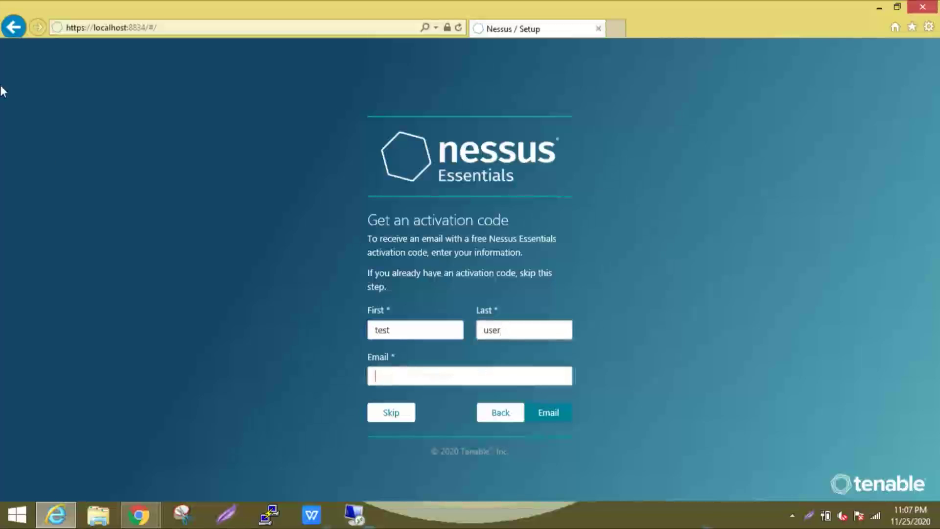
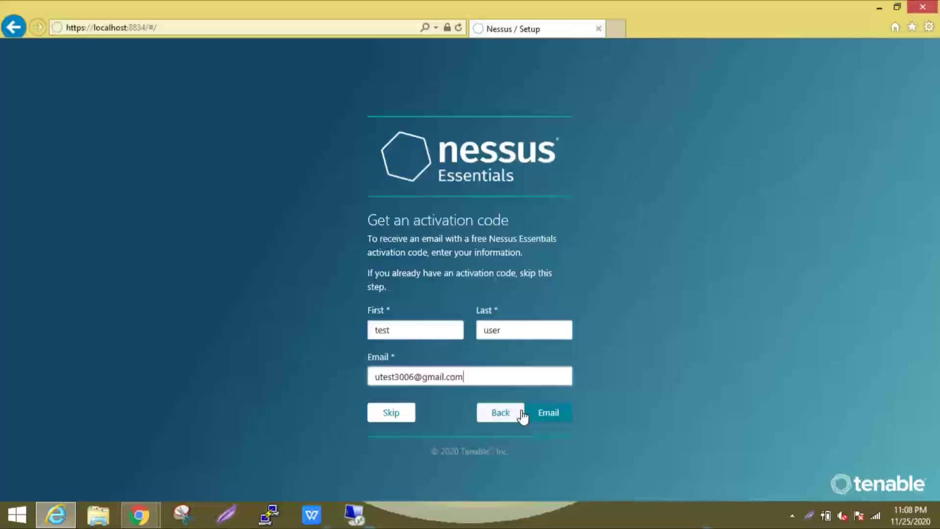
click(392, 417)
Step: Skip to the activation code entry and switch to Chrome's Download Nessus window
click(394, 417)
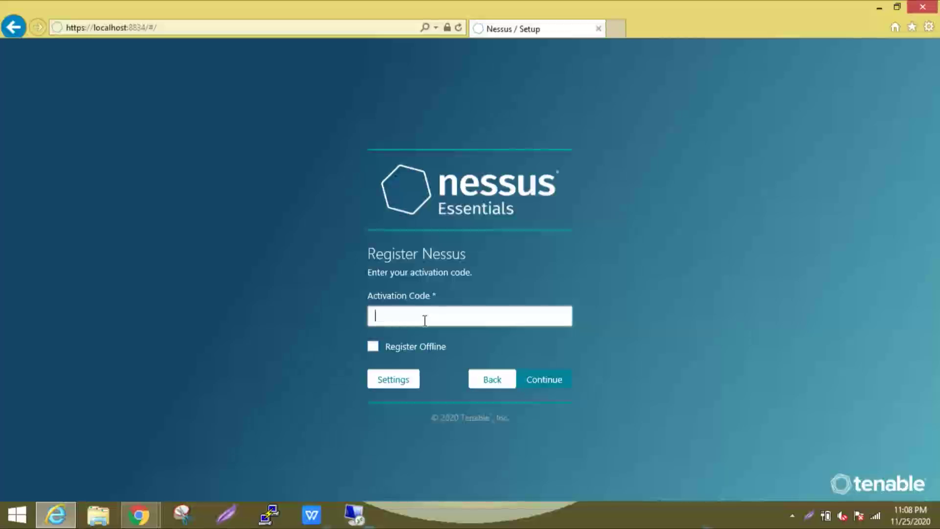
click(140, 514)
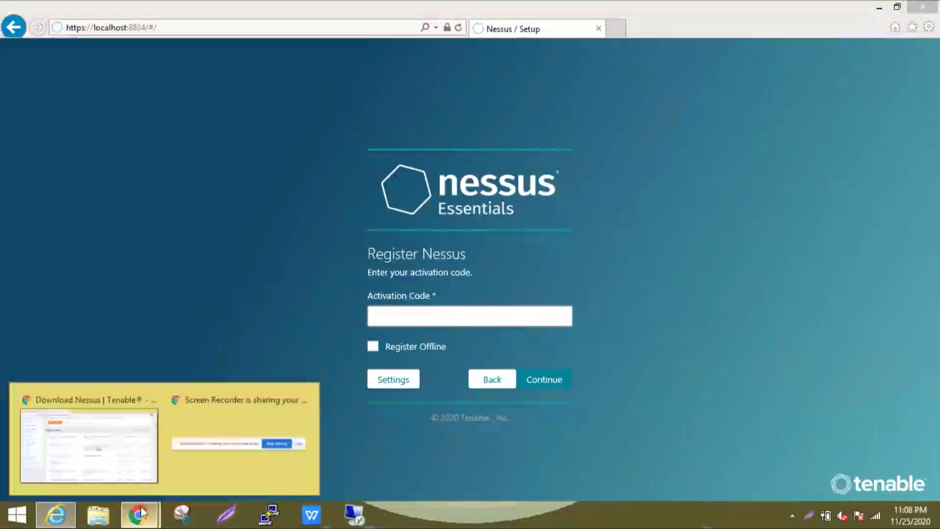
click(95, 443)
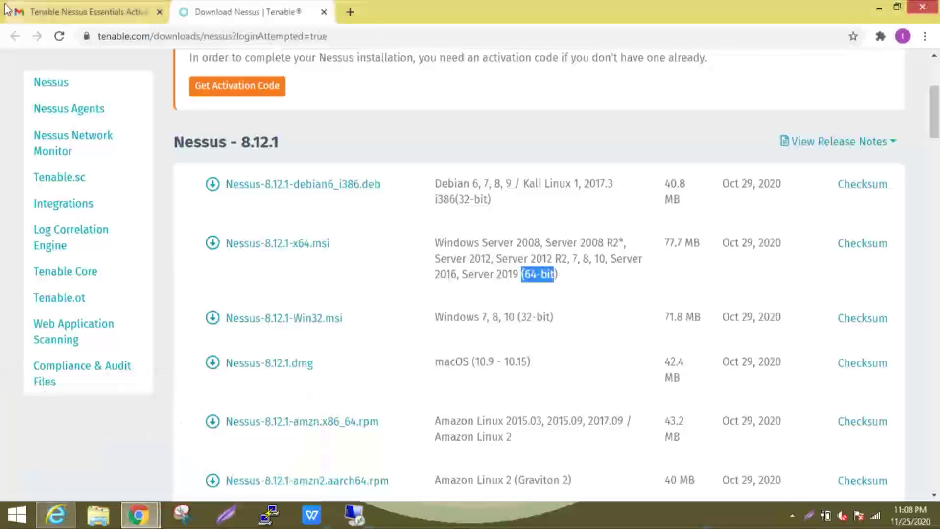
Step: Select the Nessus Essentials activation code in the Tenable email in Gmail
click(7, 10)
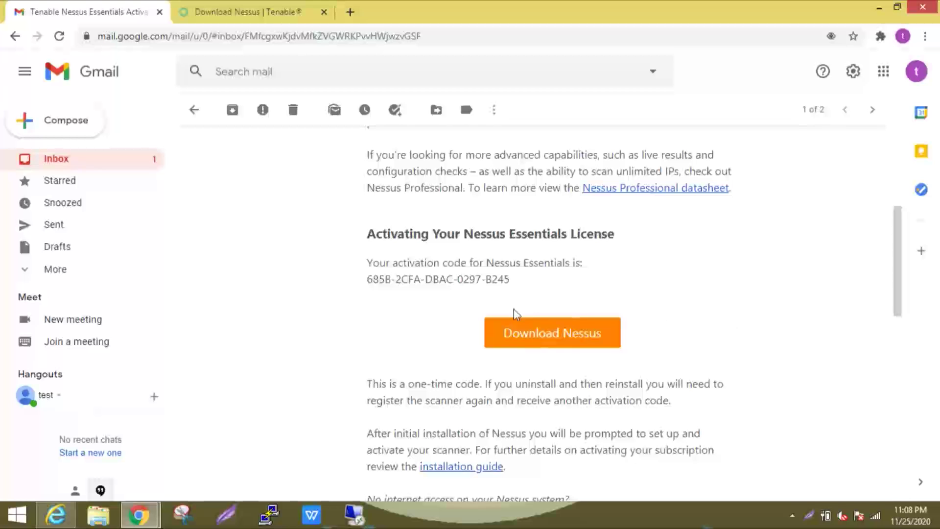
drag(367, 279, 512, 283)
key(ctrl+c)
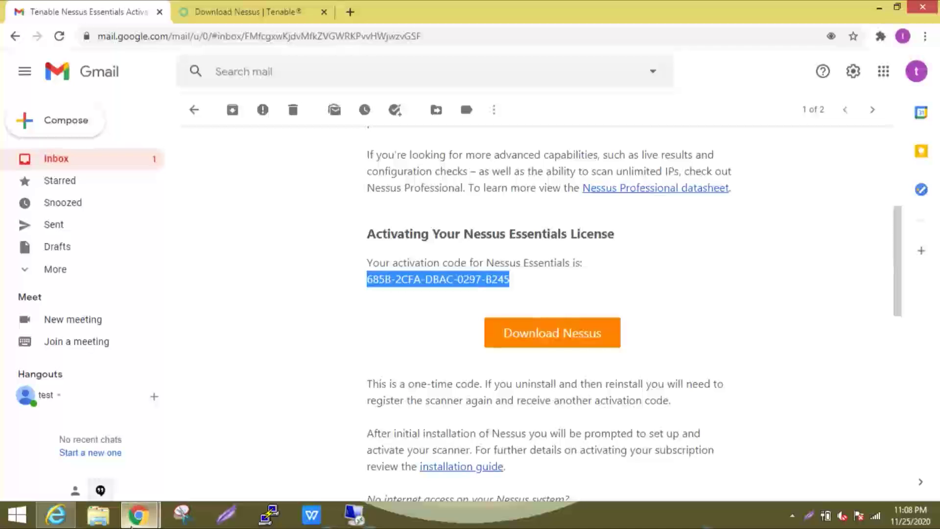
click(55, 514)
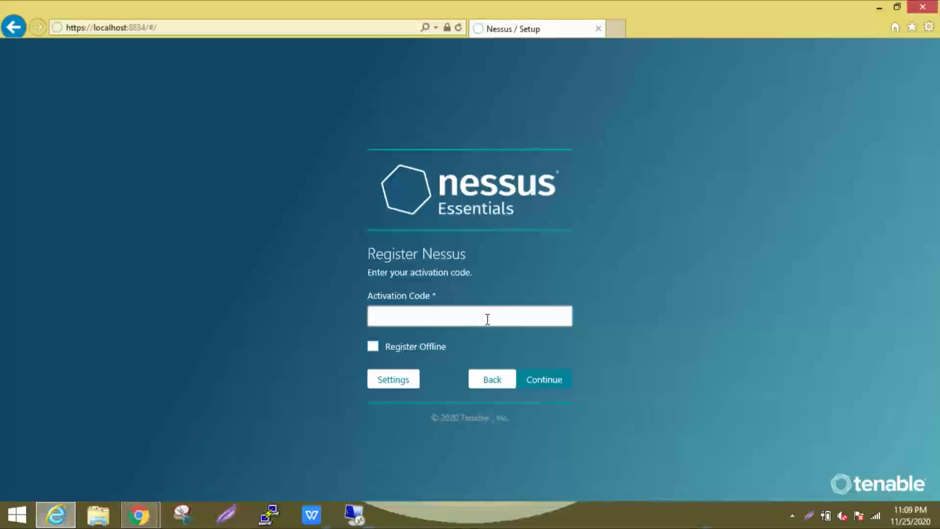
key(ctrl+v)
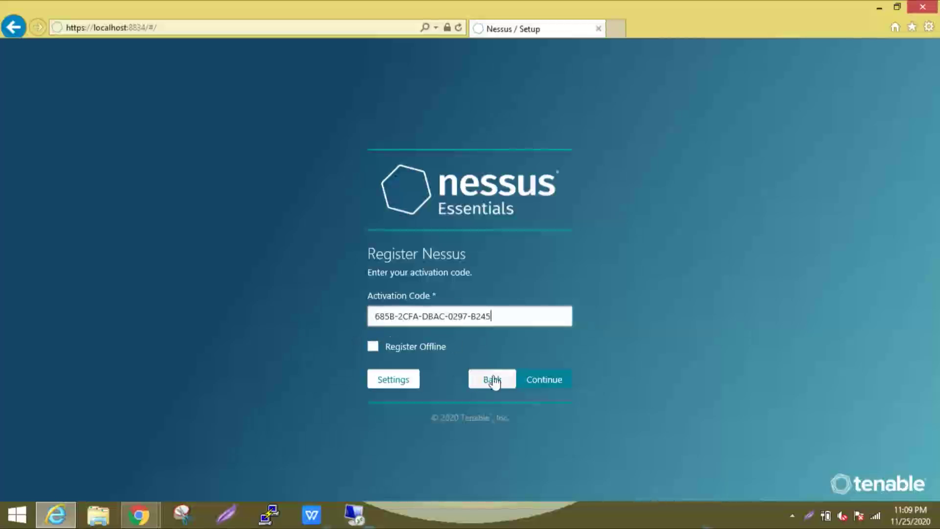
click(537, 381)
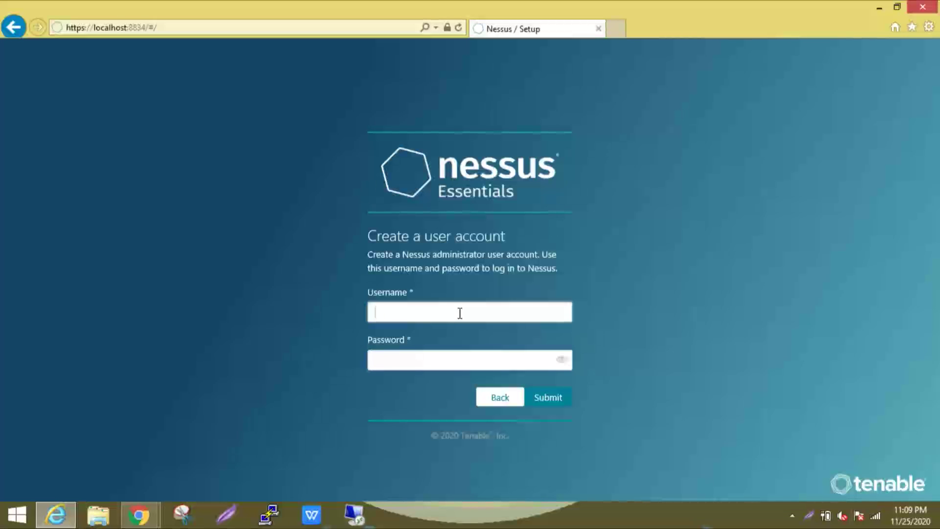
Step: Enter the administrator username and password and submit the new account
click(438, 354)
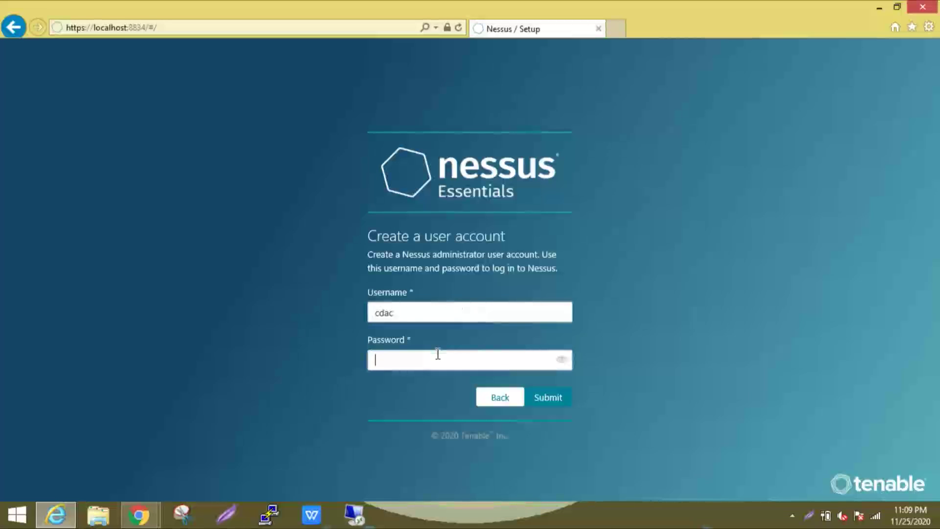
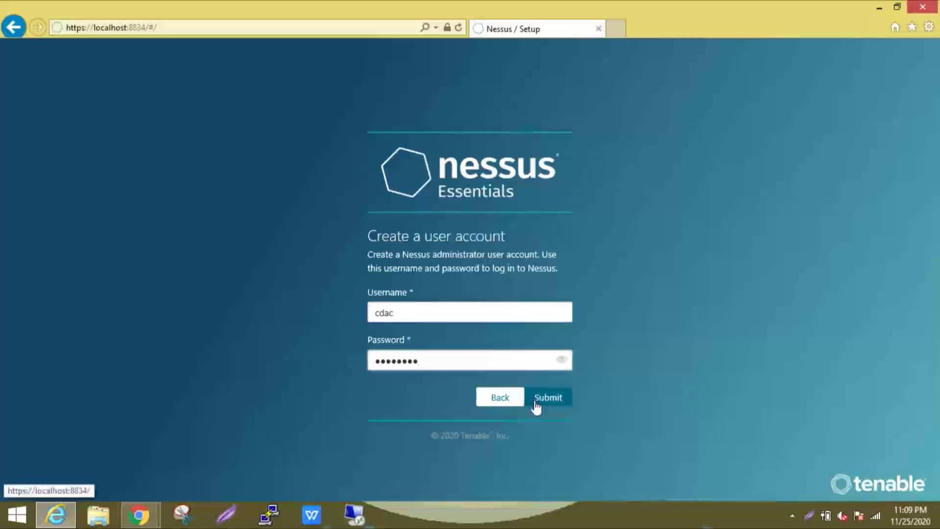
click(539, 399)
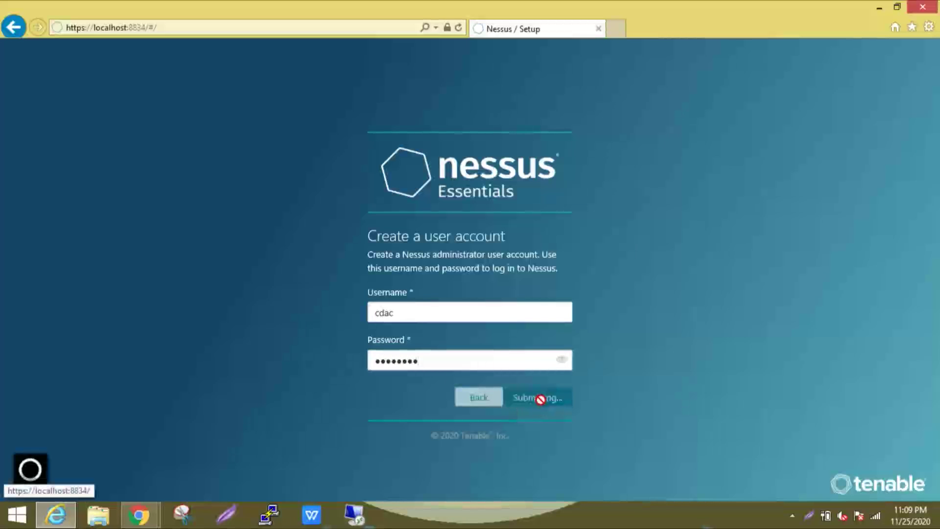